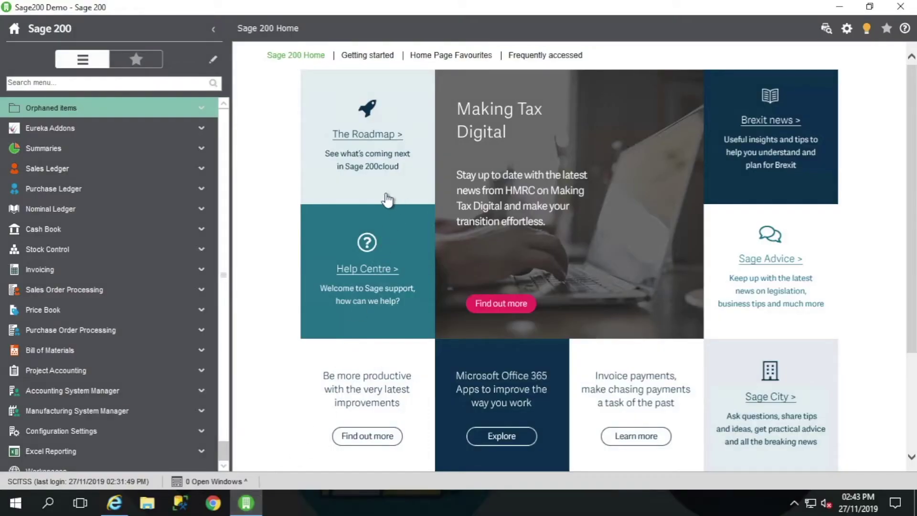
Open Enter New Order - Full from Sales Order Processing > Sales Orders.
left_click(127, 289)
left_click(119, 271)
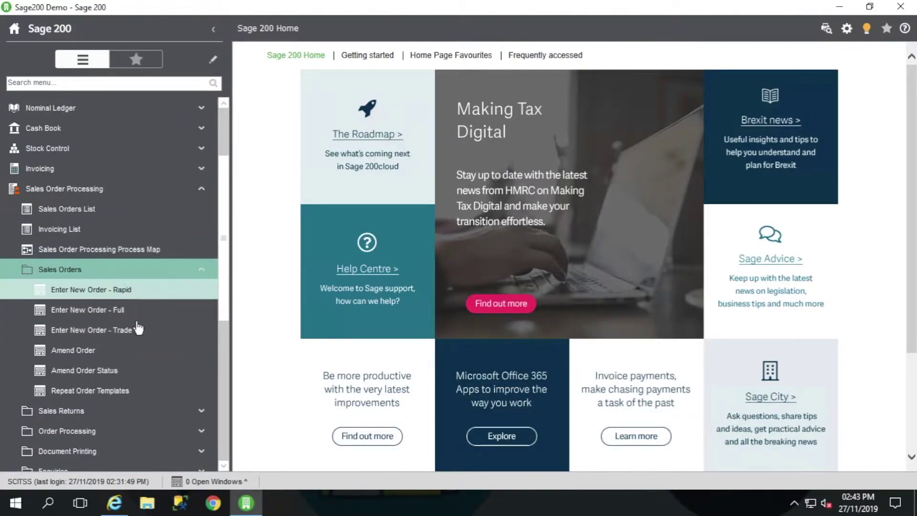
left_click(114, 311)
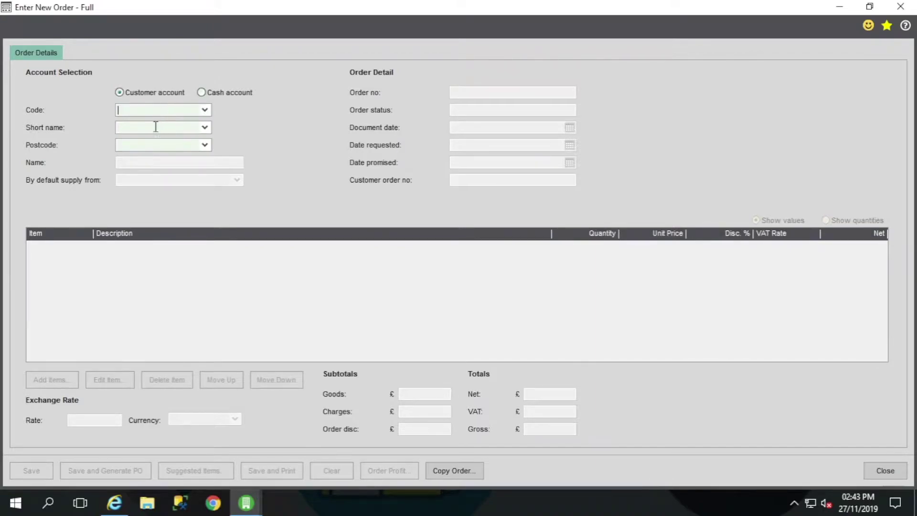
Pick George Grey Construction by postcode lookup and override the credit-limit hold.
left_click(154, 144)
type("de")
key("Tab")
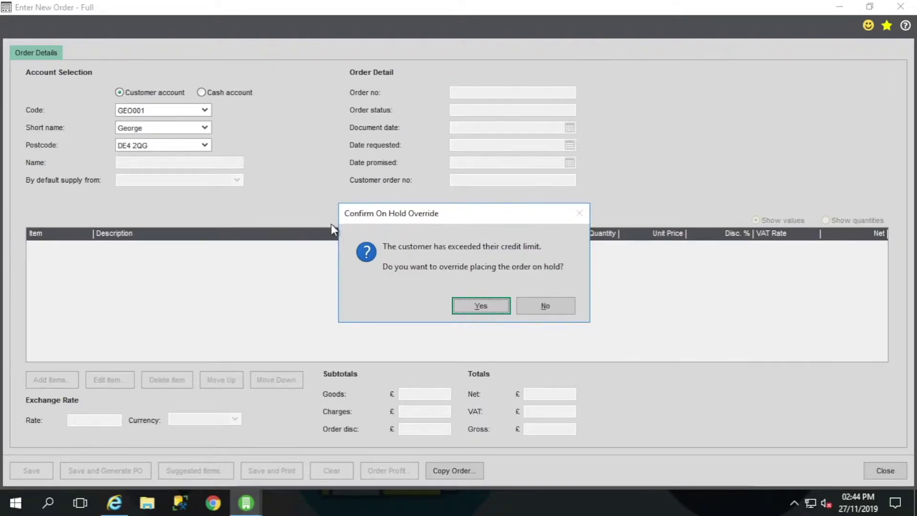
left_click(480, 306)
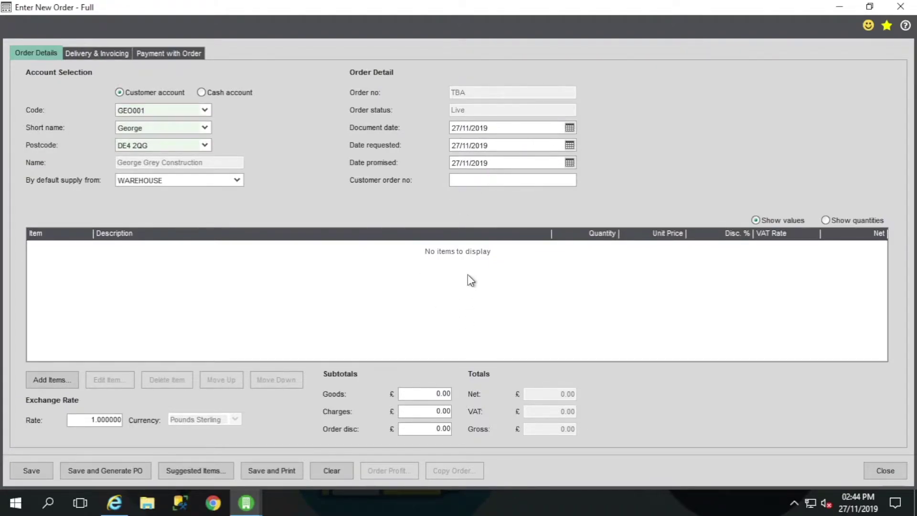
Set the promised date to 29/11/2019 and begin adding an order line.
left_click(570, 162)
left_click(551, 257)
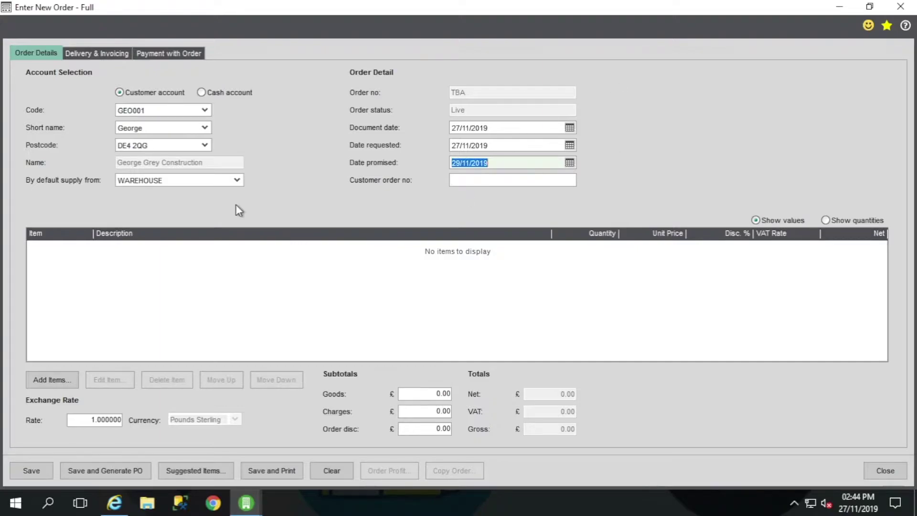
left_click(476, 179)
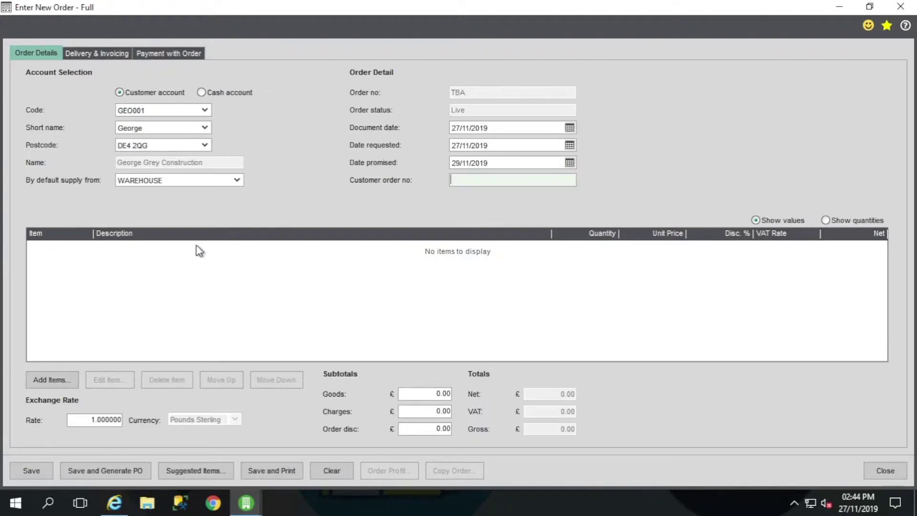
left_click(60, 381)
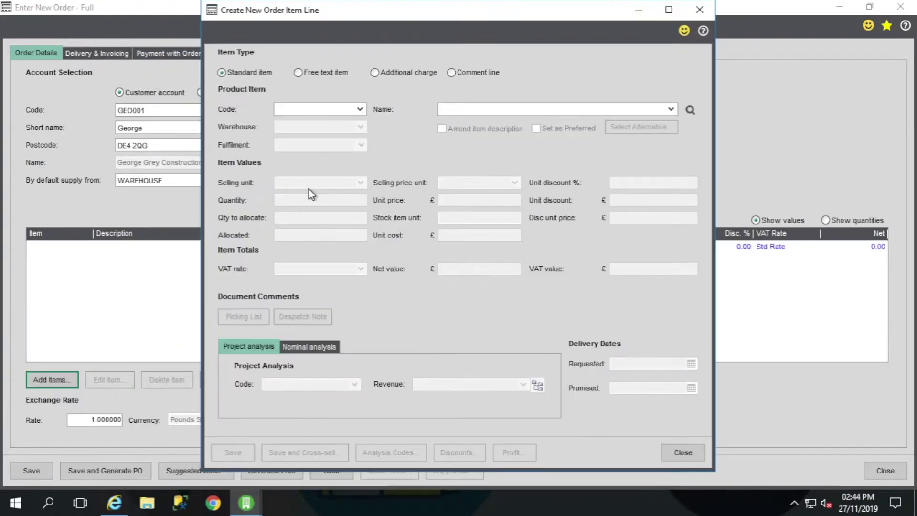
On a standard item line, search Name for '%wash' and choose Dishwasher full size.
left_click(305, 73)
left_click(386, 70)
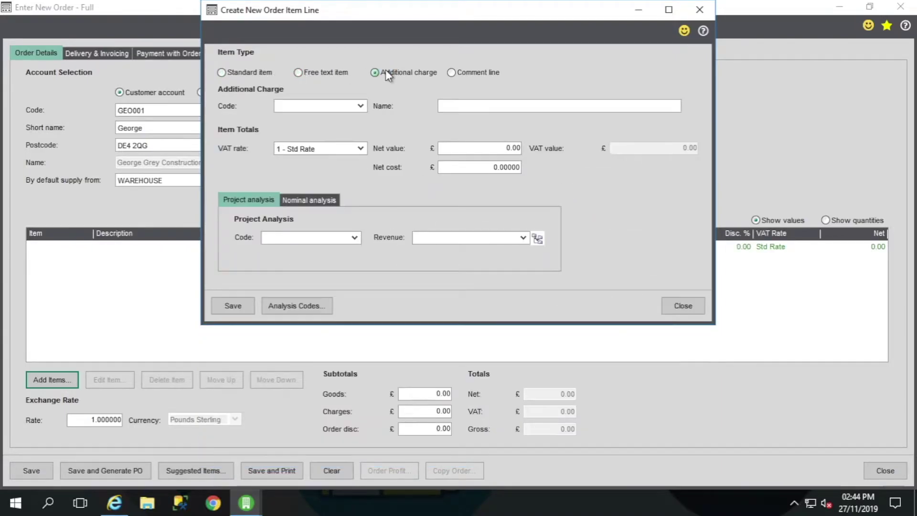
left_click(466, 75)
left_click(229, 73)
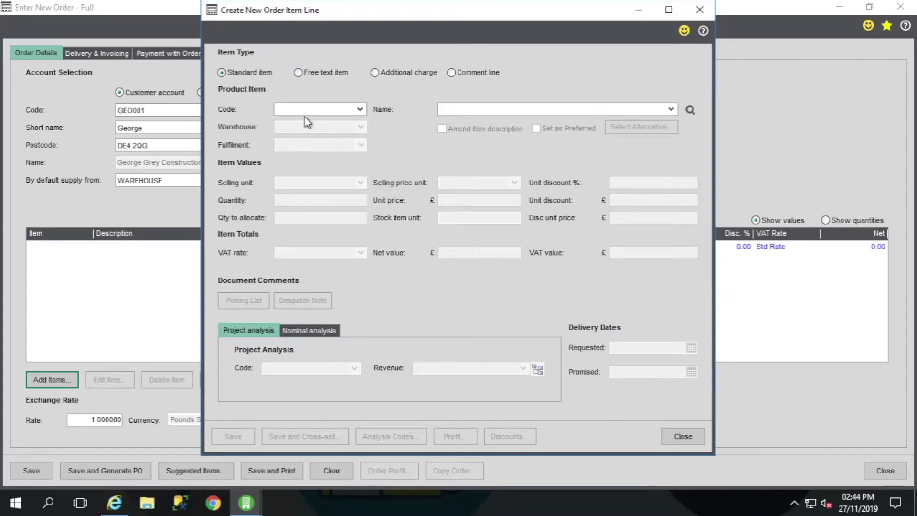
left_click(466, 109)
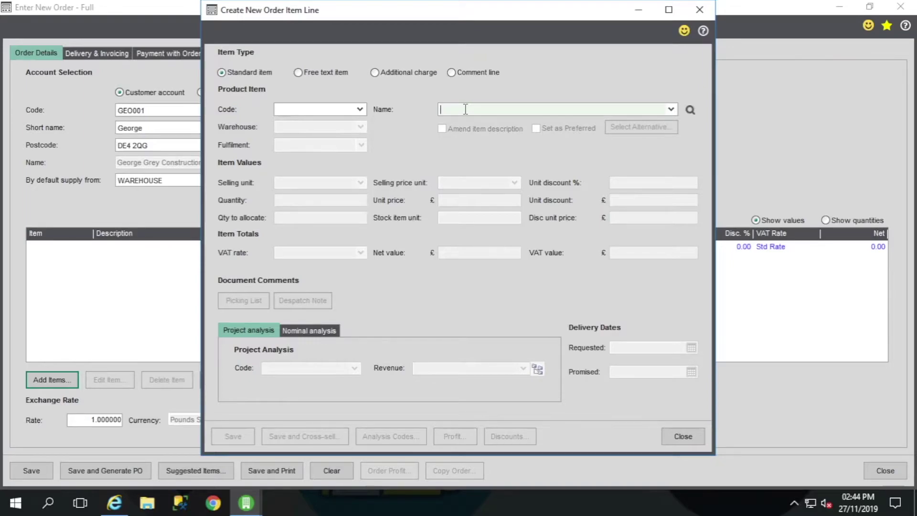
type("%wash")
key("Tab")
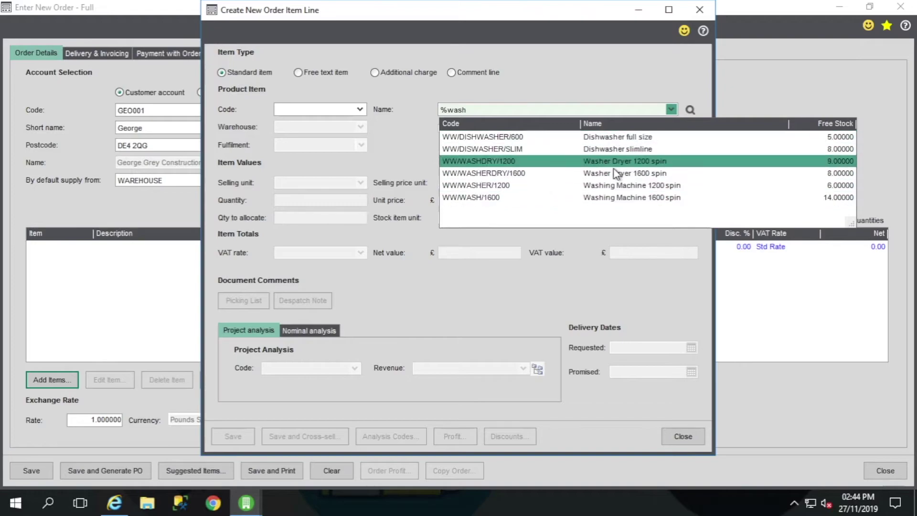
key("Down")
key("Down")
key("Up")
key("Up")
key("Up")
key("Up")
key("Up")
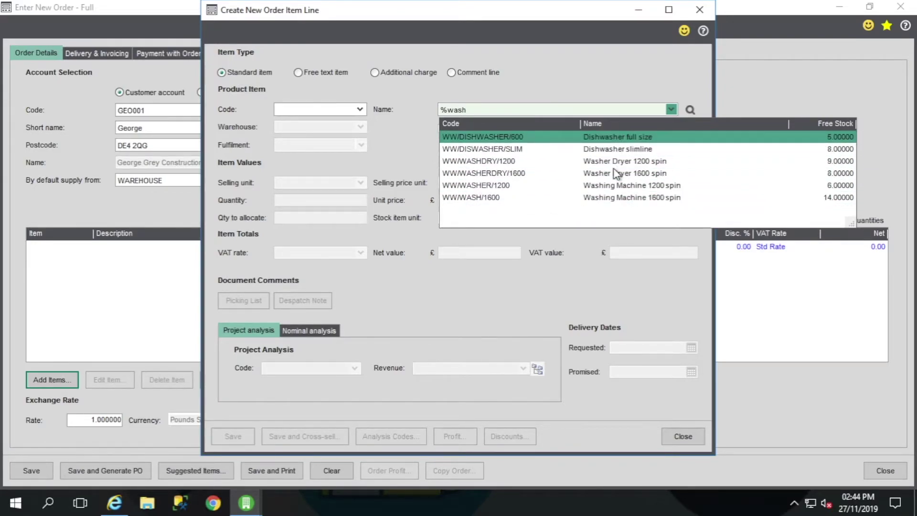
key("Return")
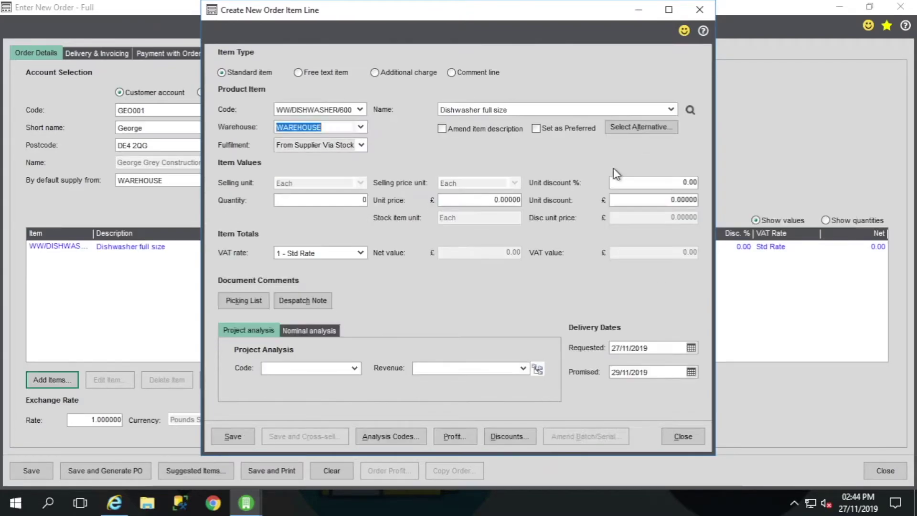
Enter quantity 4 and a £10.70 unit discount, then save the dishwasher line.
key("Tab")
key("Tab")
key("Tab")
key("Tab")
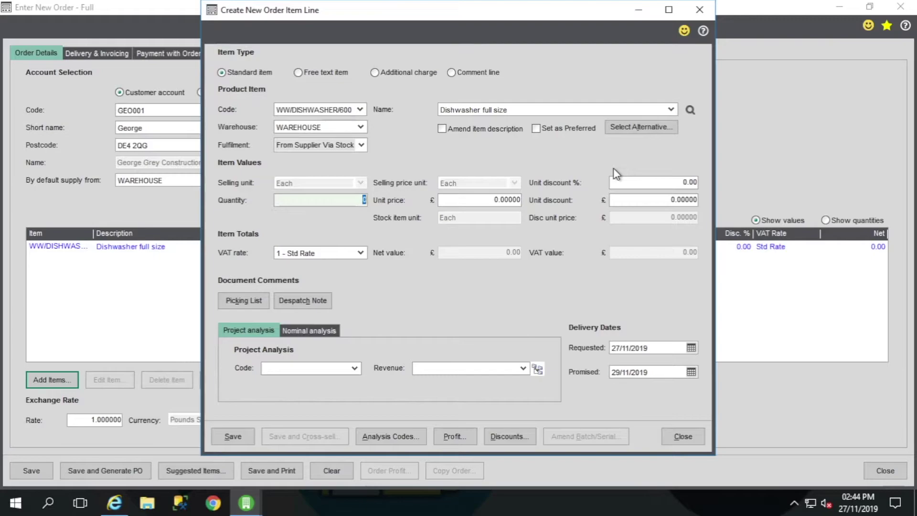
type("4")
key("Tab")
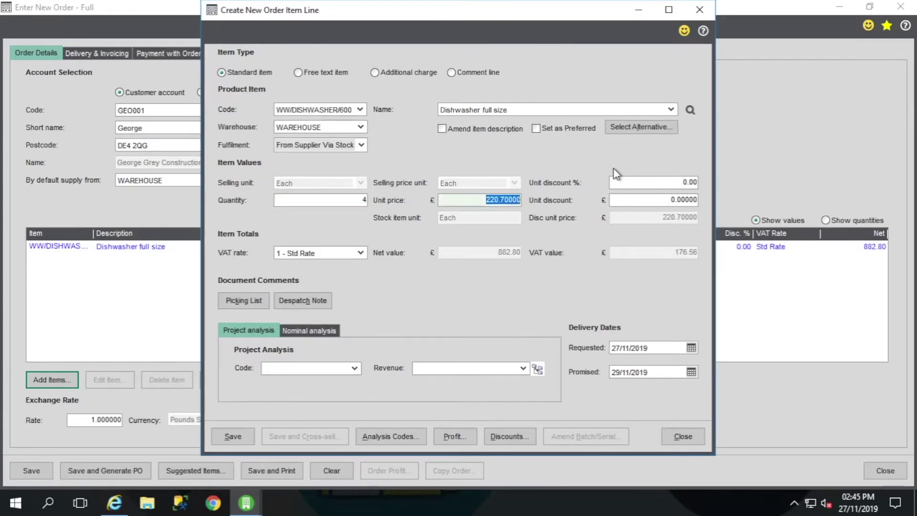
key("Tab")
key("Tab")
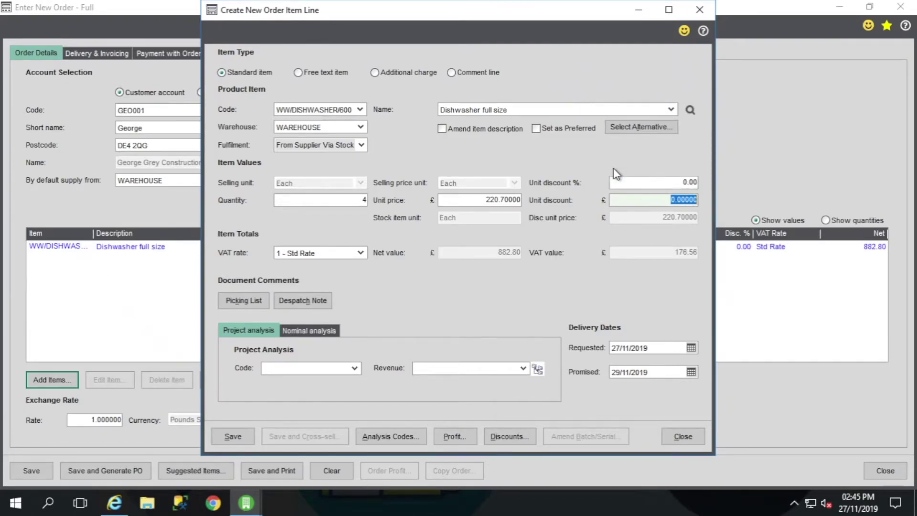
type("10")
key("BackSpace")
type("0.7")
key("Tab")
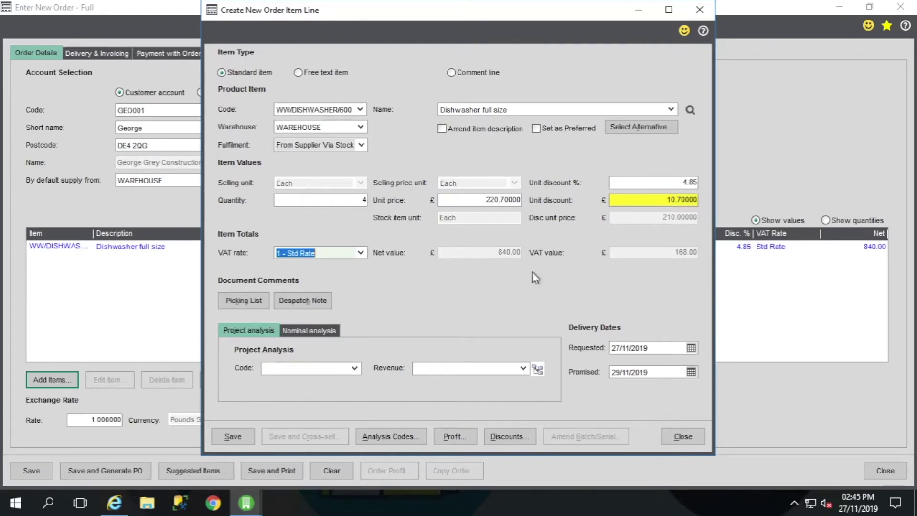
left_click(229, 437)
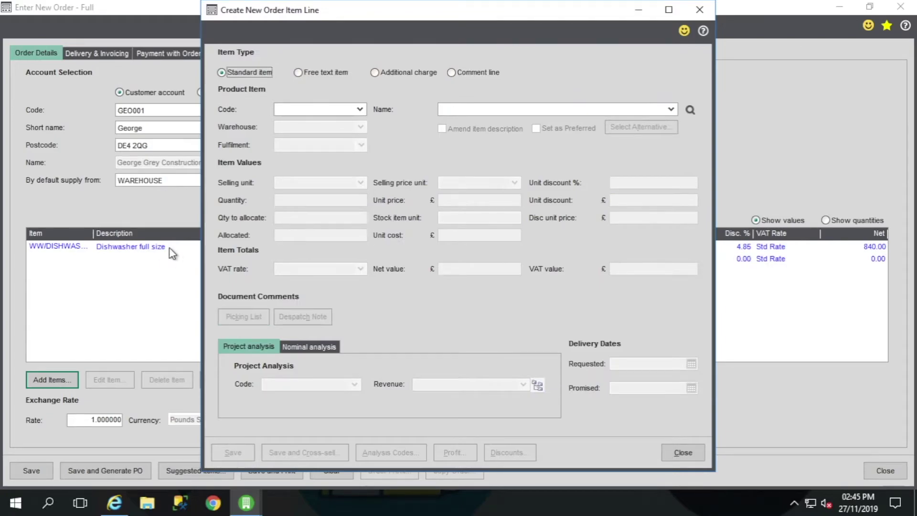
Add free-text line 'Hello from Smith Cooper' at unit price £25 and unit cost £10.
left_click(316, 74)
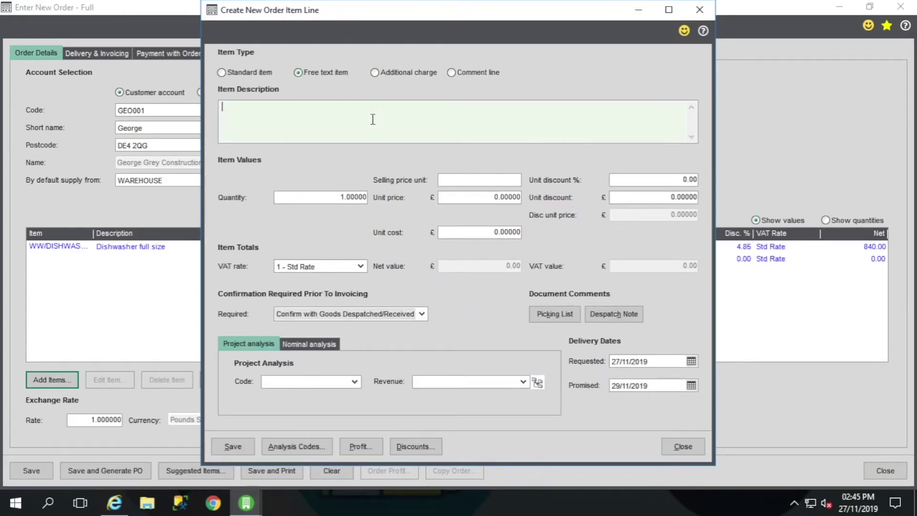
type("Hello from Smith Cooper")
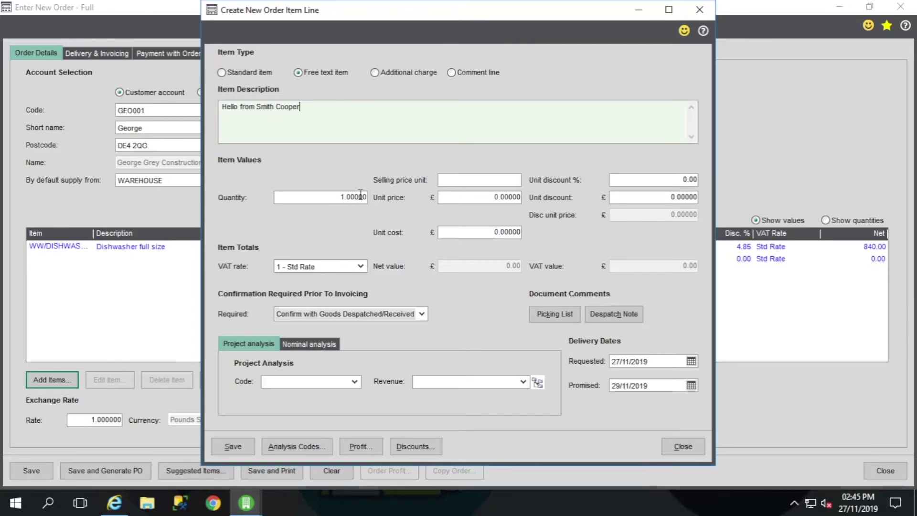
left_click(459, 181)
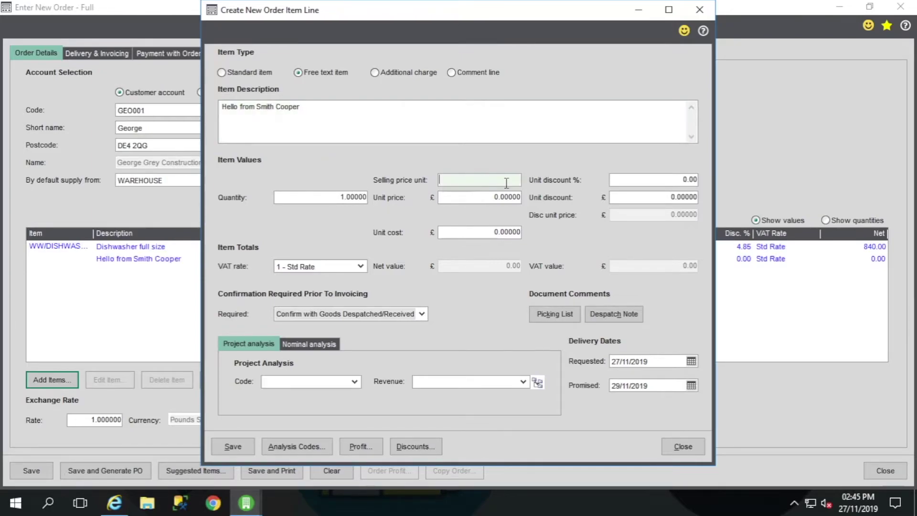
left_click(493, 197)
double_click(515, 197)
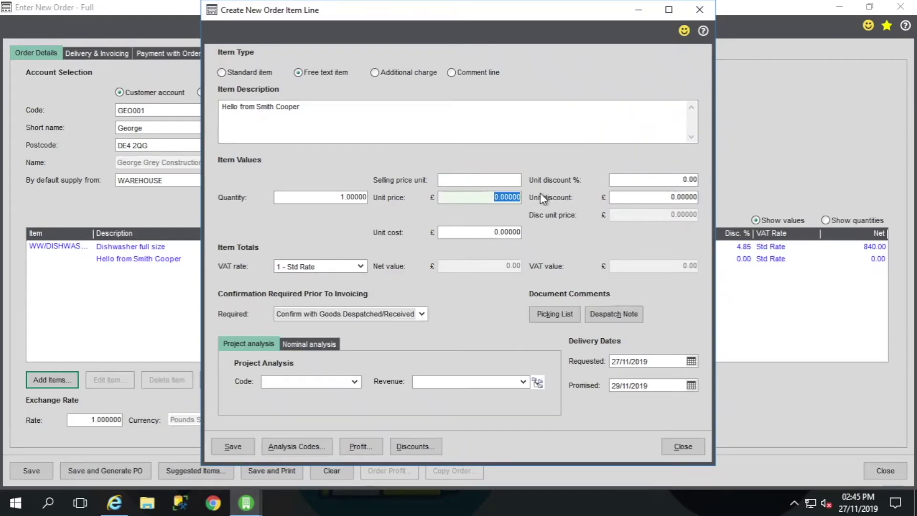
type("25")
key("Tab")
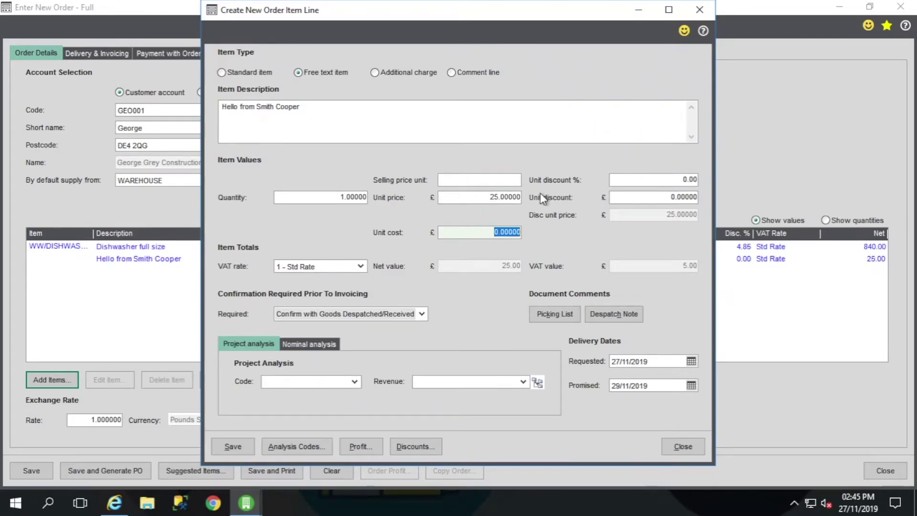
type("10")
key("Tab")
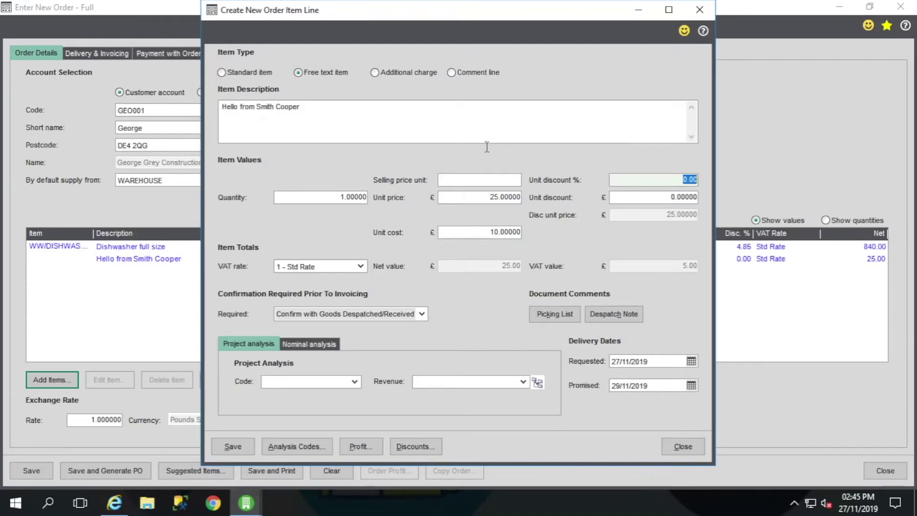
Save the free-text line, then add a Carriage charge with net value 10 and net cost 3.50.
left_click(233, 446)
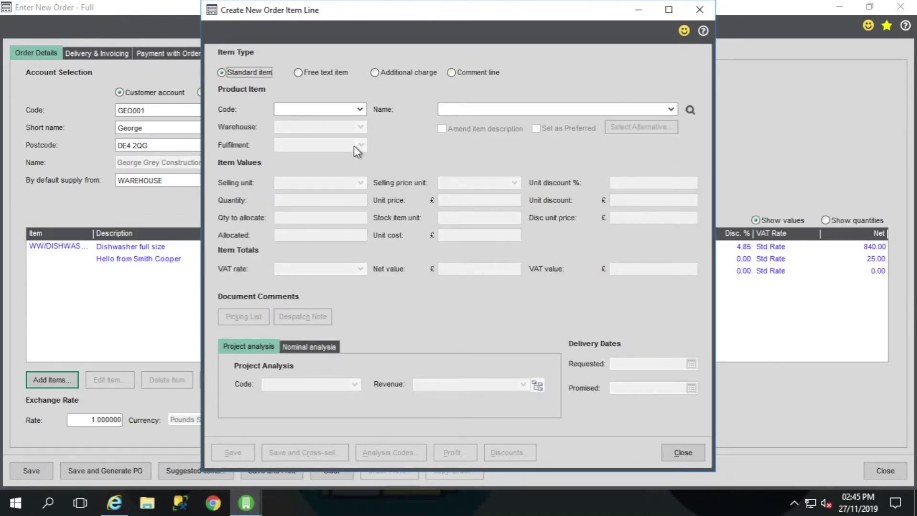
left_click(383, 71)
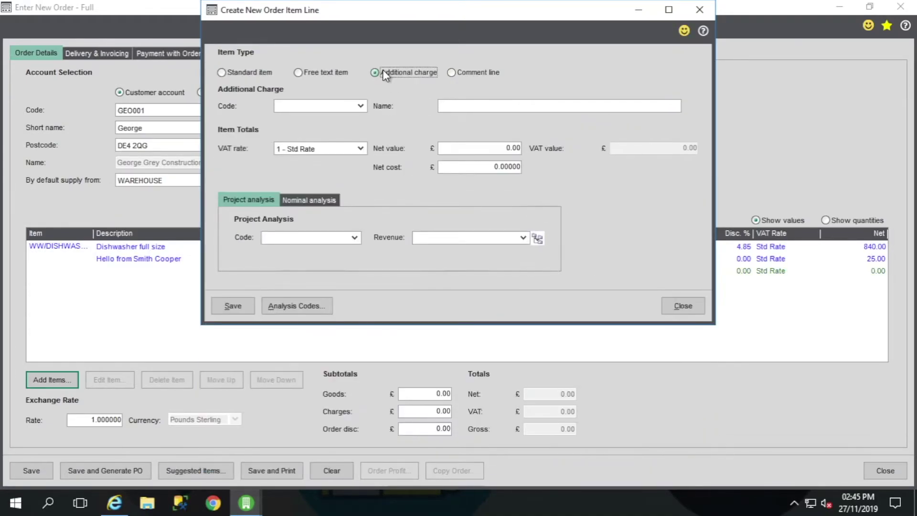
left_click(363, 105)
left_click(375, 134)
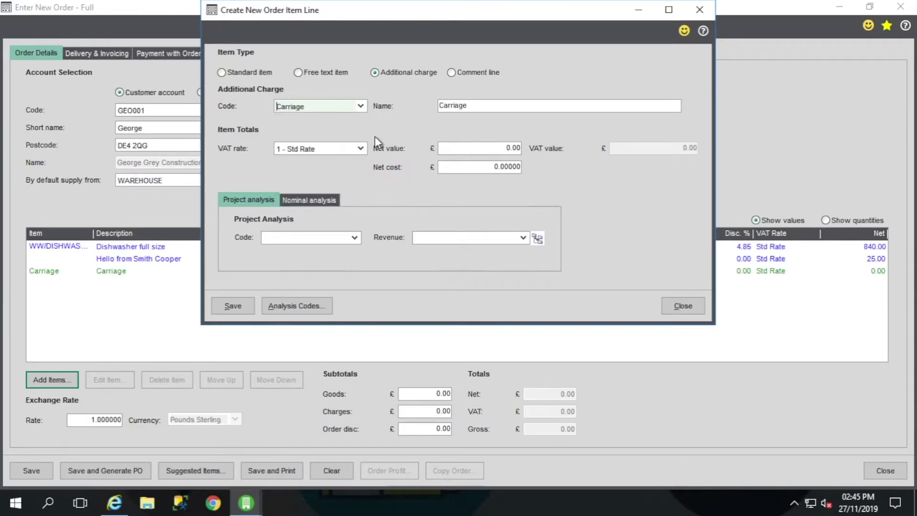
left_click(493, 147)
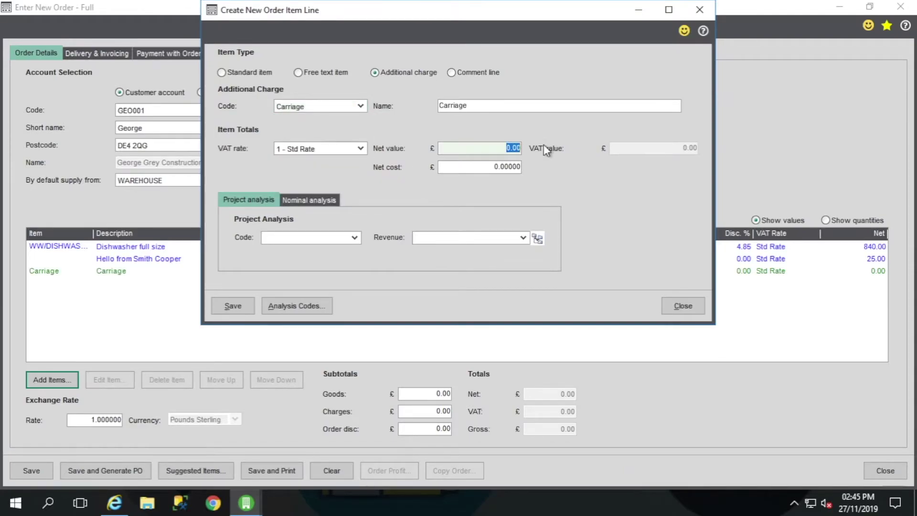
type("10")
key("Tab")
type("3.5")
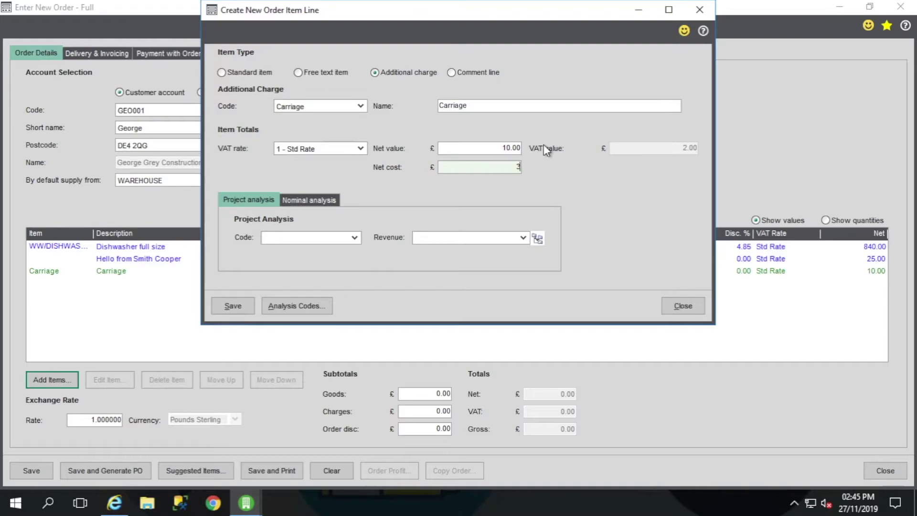
key("Tab")
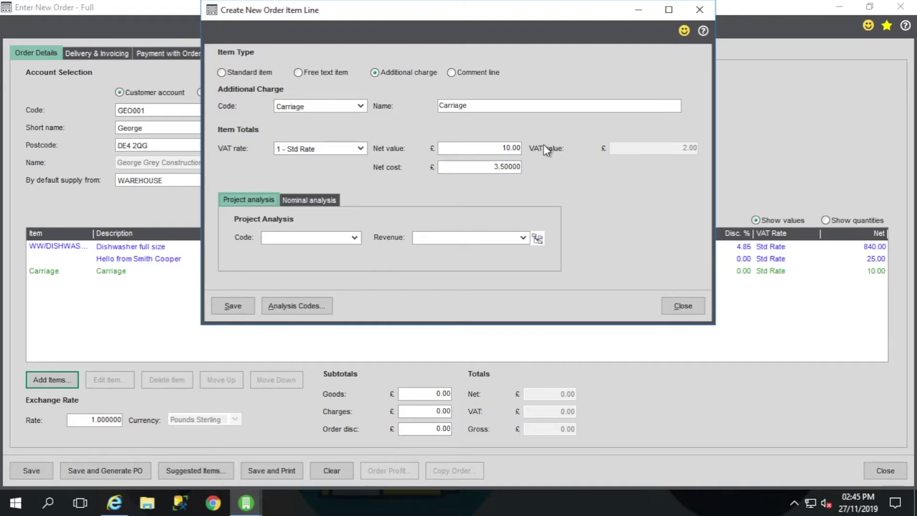
left_click(246, 305)
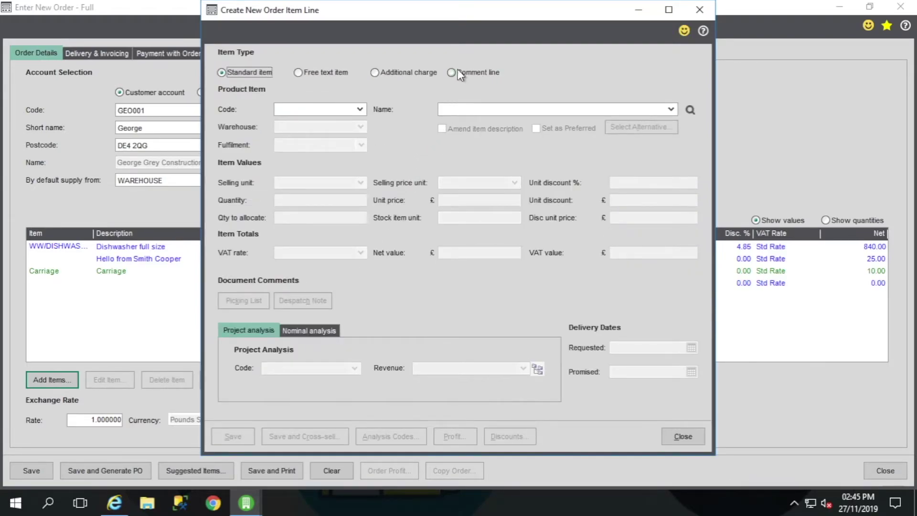
left_click(451, 73)
Save comment 'Returns are available if unopened' with Show on picking lists left unticked.
left_click(346, 131)
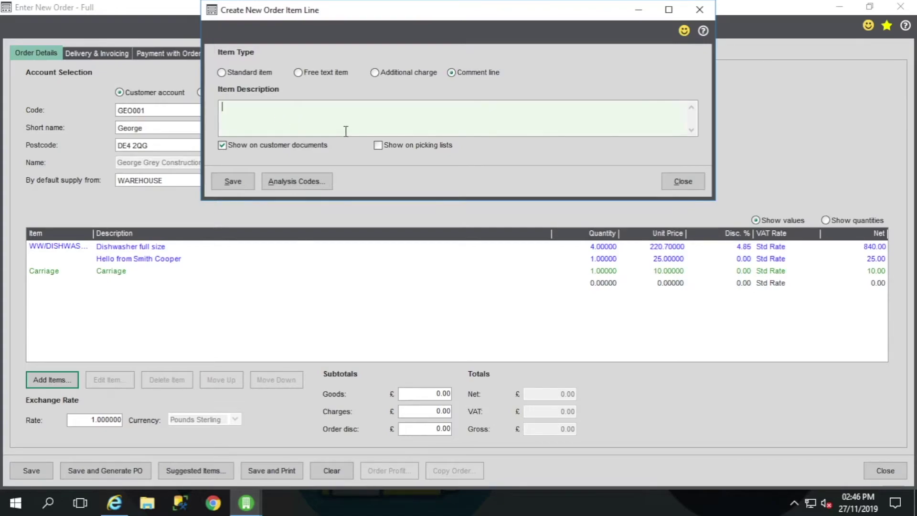
type("Returns are available if unopebned")
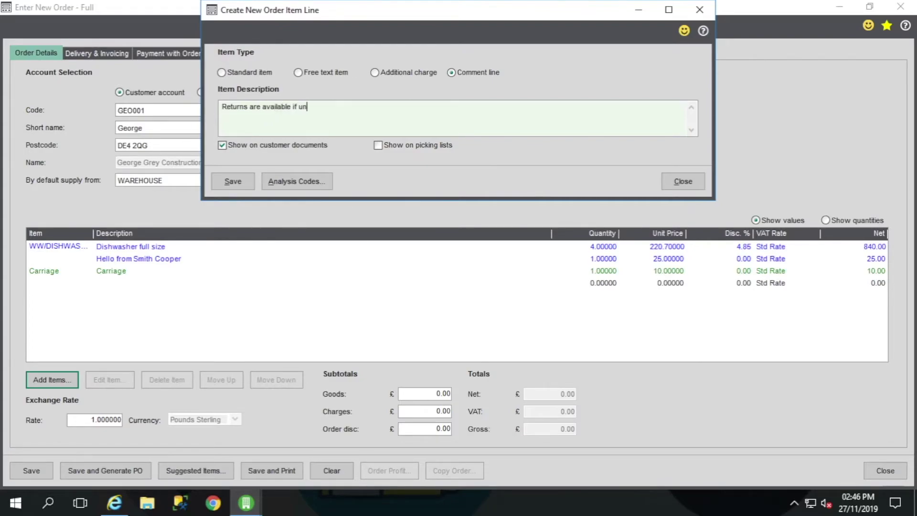
key("BackSpace")
key("BackSpace")
key("BackSpace")
key("BackSpace")
type("ned")
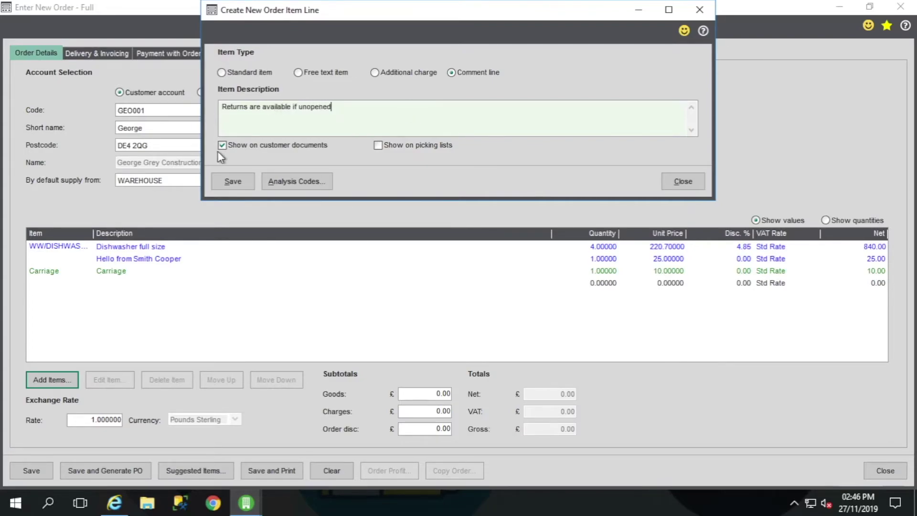
left_click(377, 145)
left_click(378, 146)
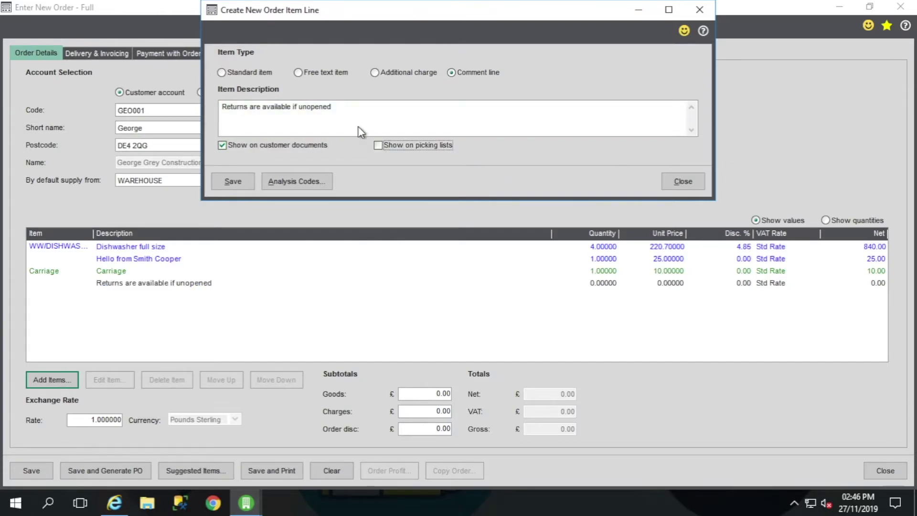
left_click(241, 179)
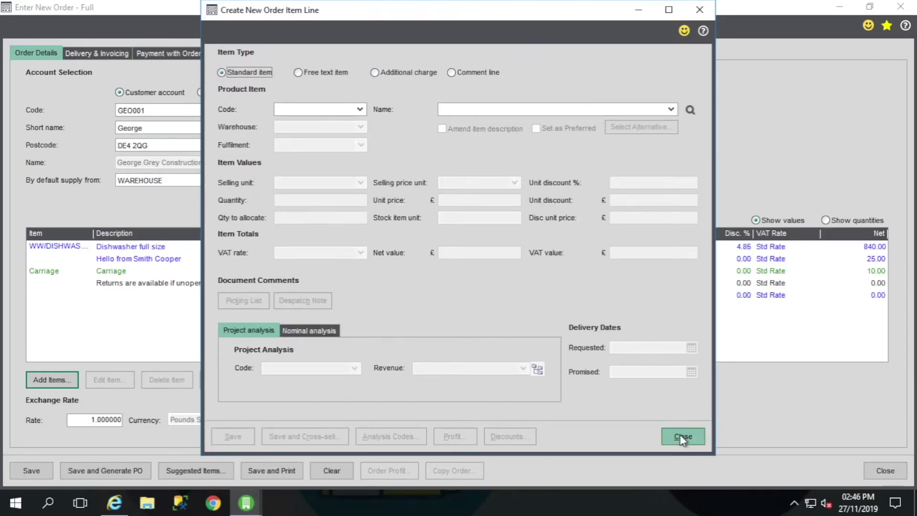
Close the line dialog and move the Returns comment up three places to the top.
left_click(681, 434)
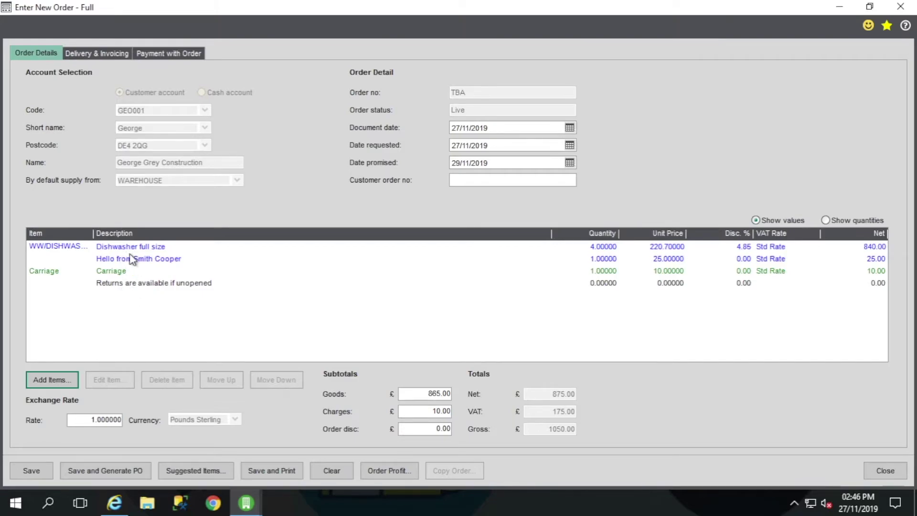
left_click(121, 286)
left_click(228, 378)
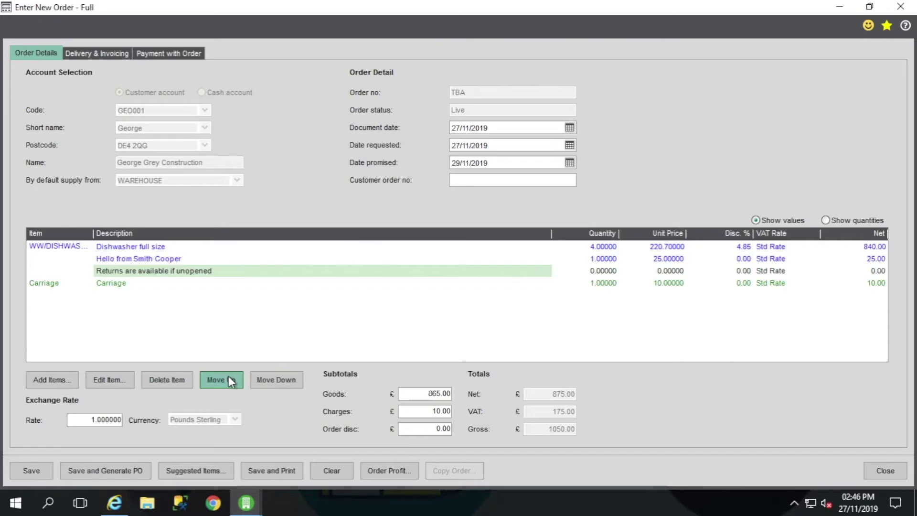
left_click(228, 378)
left_click(228, 377)
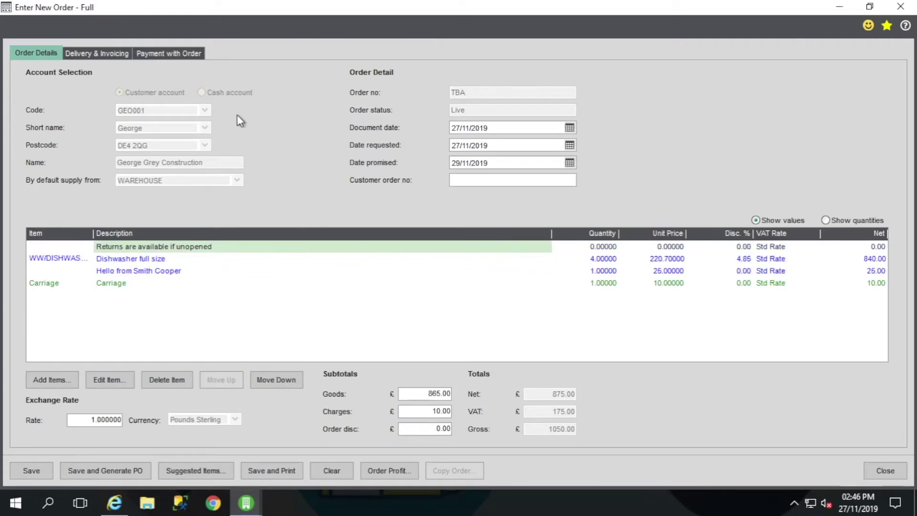
Untick Use invoice address on Delivery & Invoicing, browse saved delivery addresses, then cancel.
left_click(122, 56)
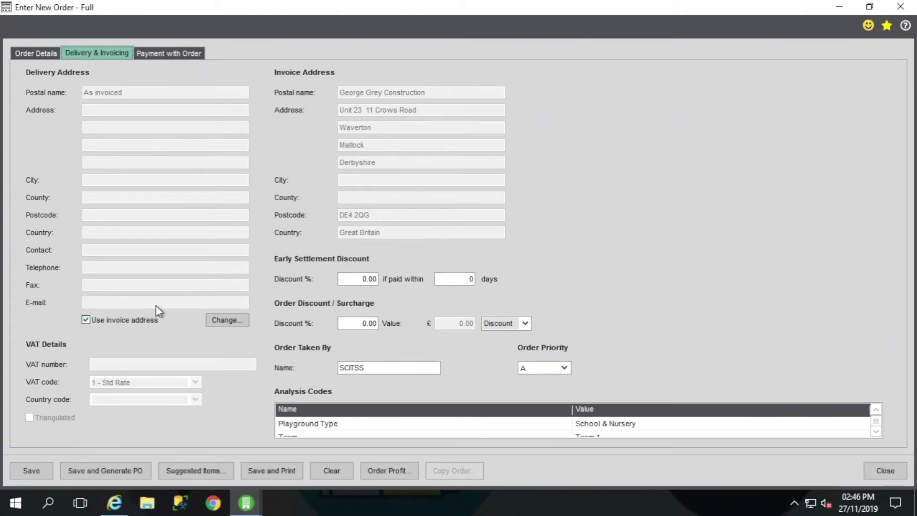
left_click(87, 319)
left_click(119, 96)
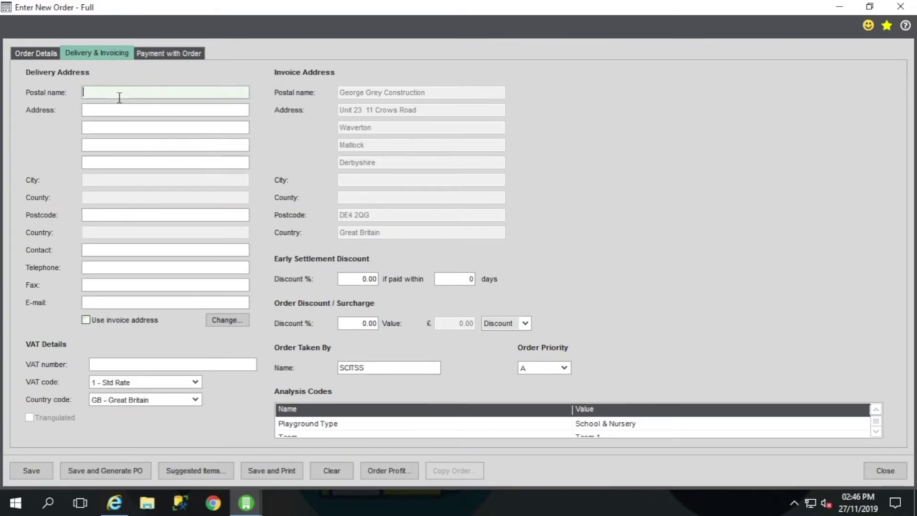
left_click(227, 321)
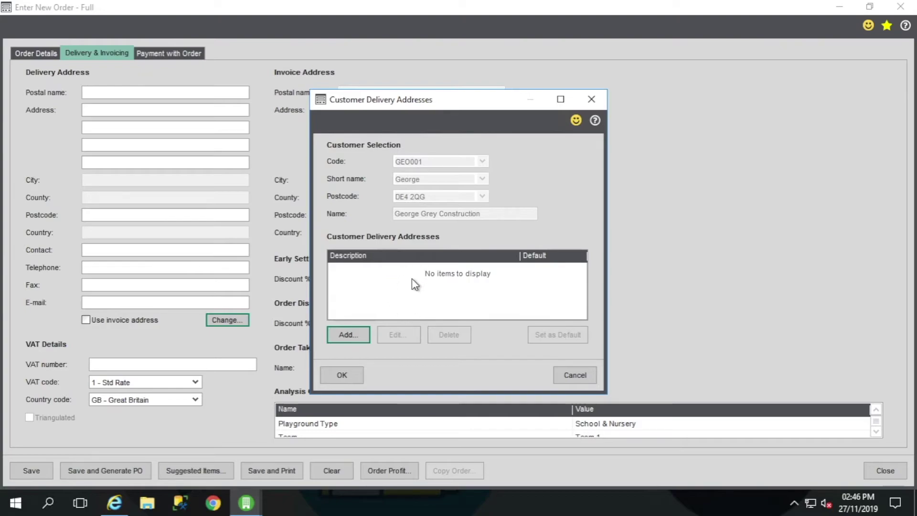
left_click(573, 372)
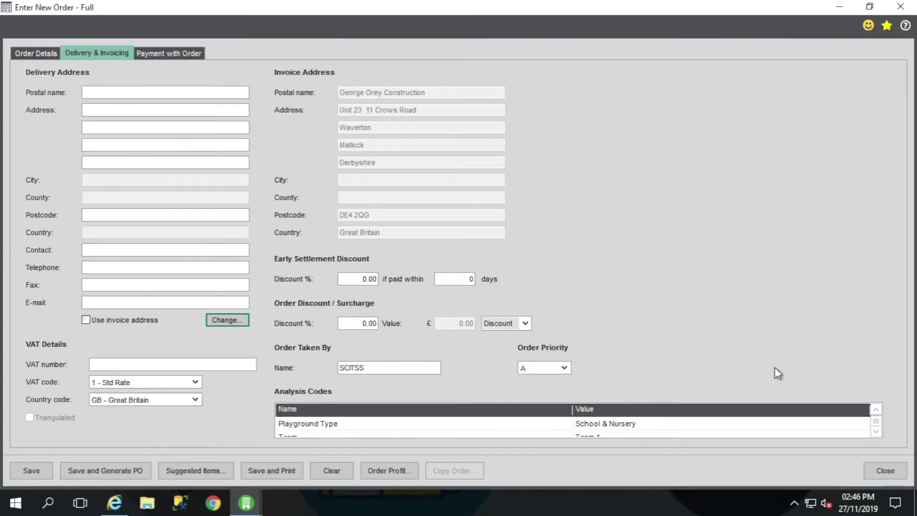
left_click(617, 426)
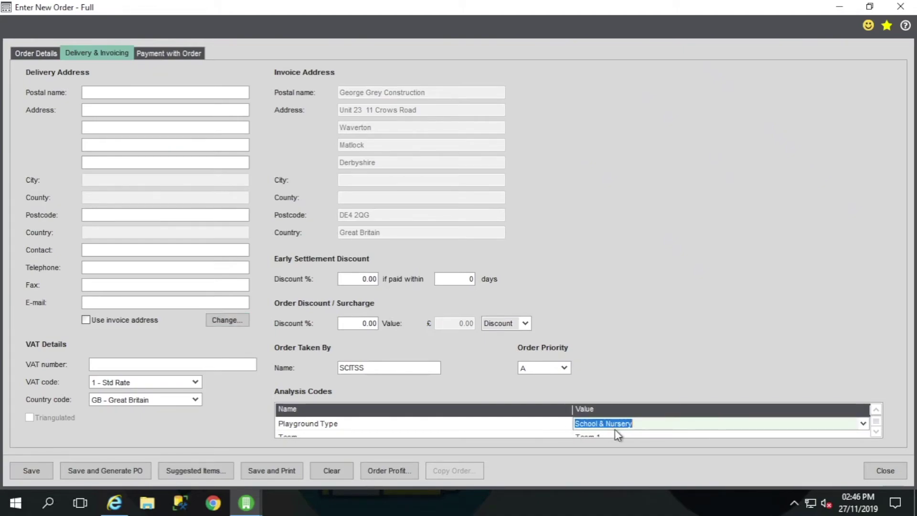
left_click(165, 54)
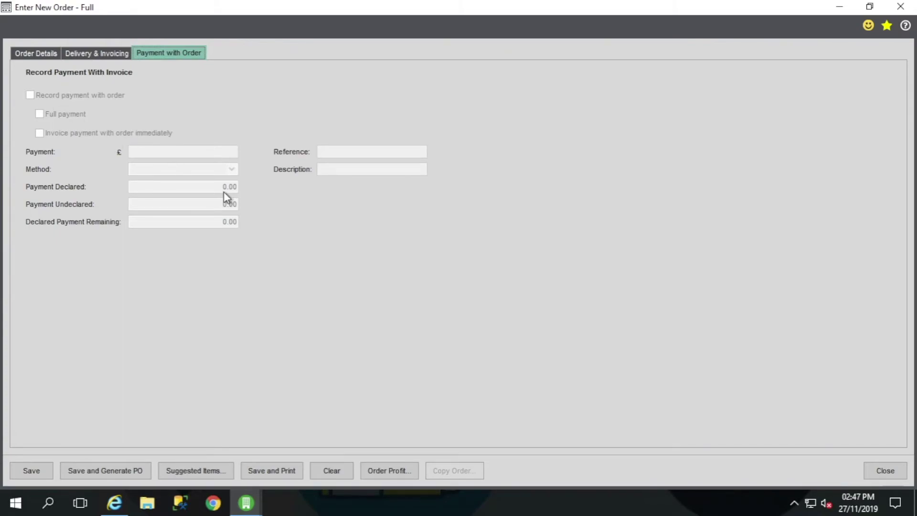
Return to Order Details, showing four lines at net 875.00 and gross 1050.00.
left_click(39, 58)
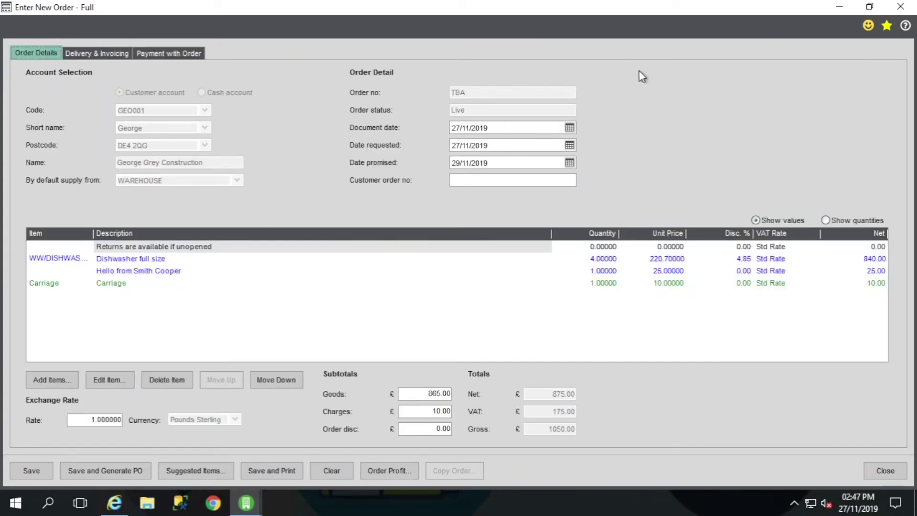
Save the order, enter a customer order reference in the confirmation, and confirm.
left_click(35, 475)
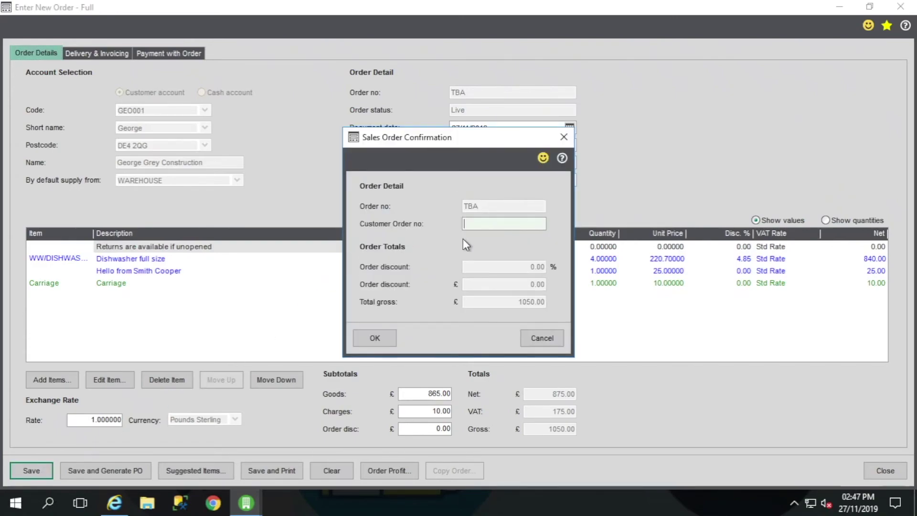
left_click_drag(509, 137, 470, 166)
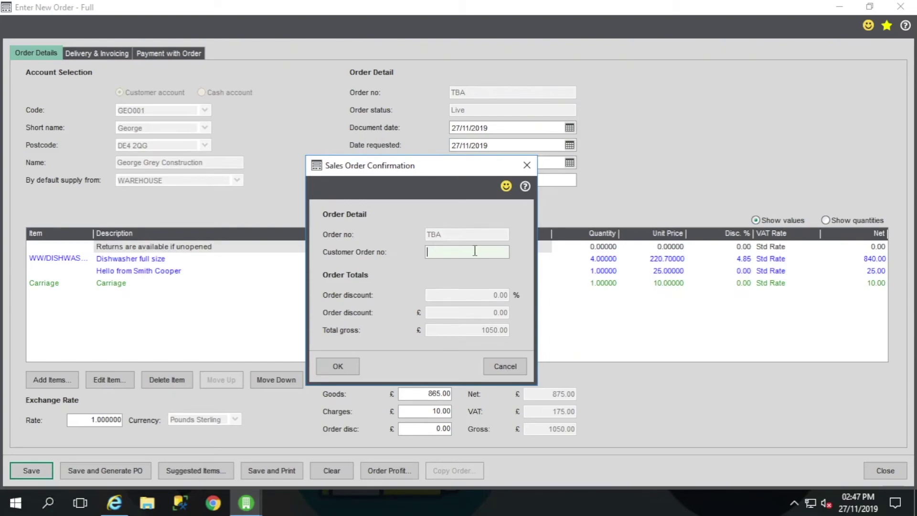
type("test")
left_click(336, 372)
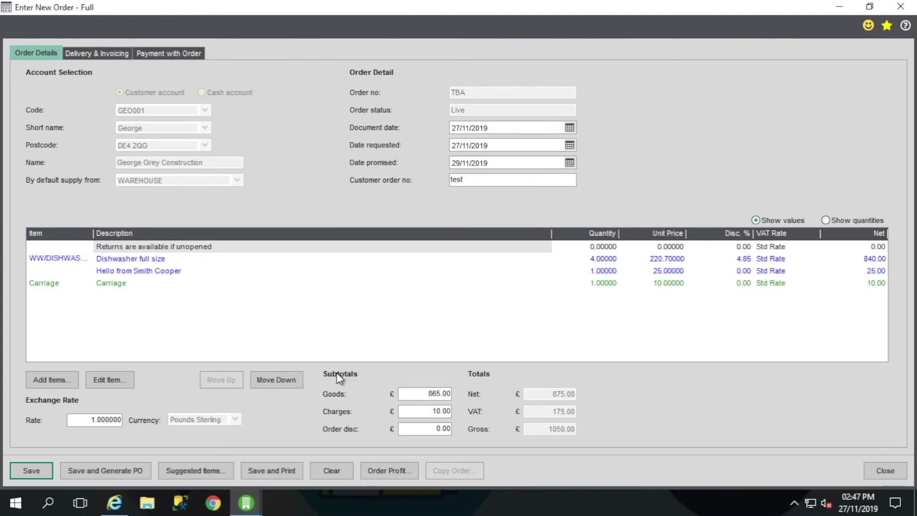